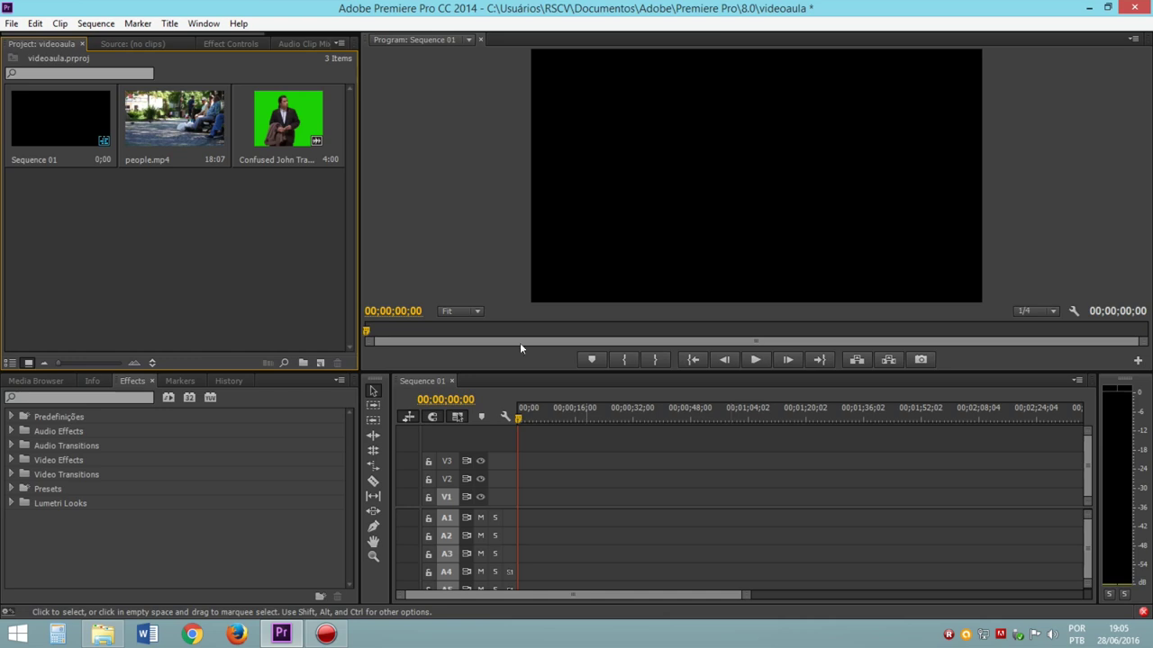
# - Put people.mp4 on V1, keeping the existing sequence settings, and return to the start
pyautogui.click(180, 126)
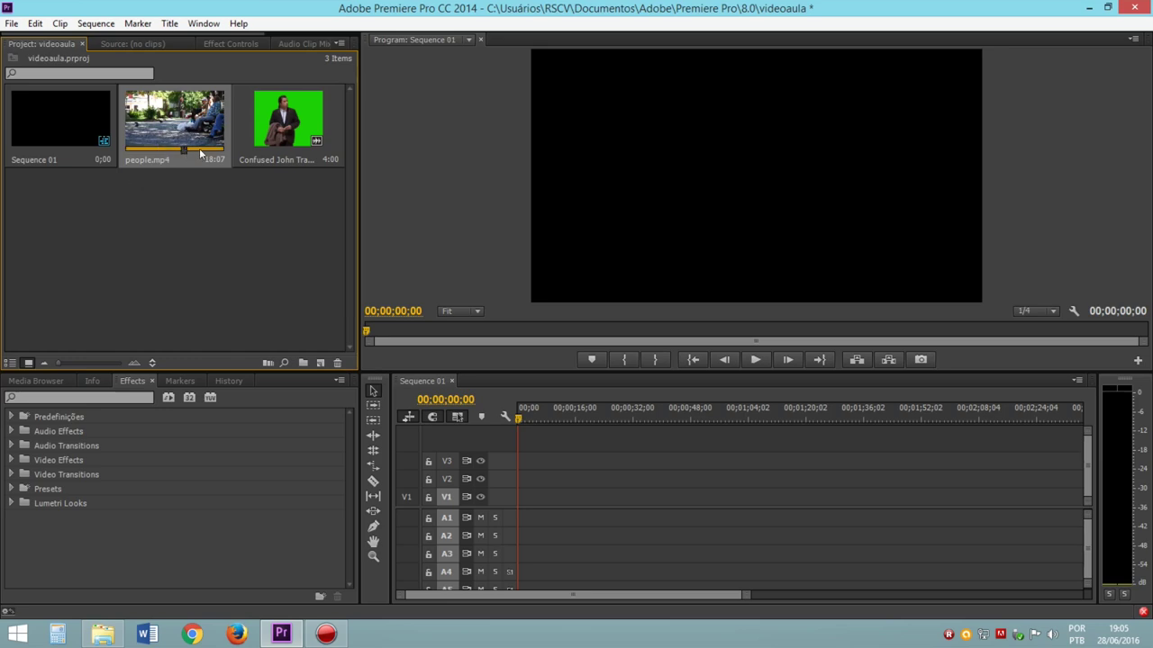
pyautogui.click(256, 141)
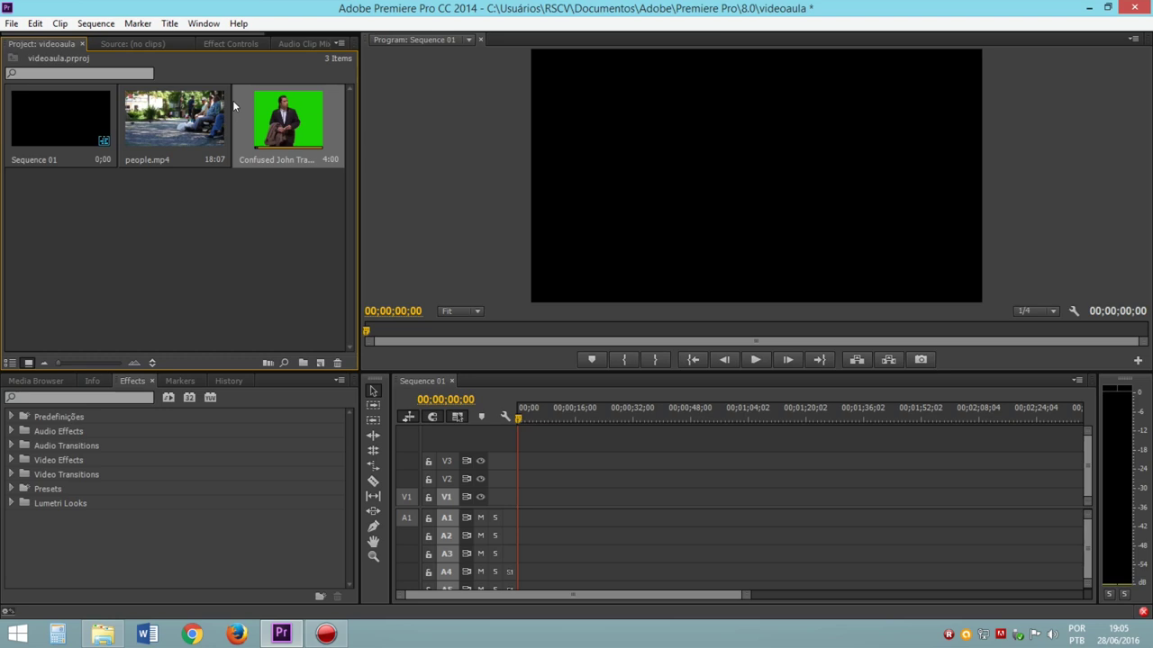
pyautogui.click(220, 144)
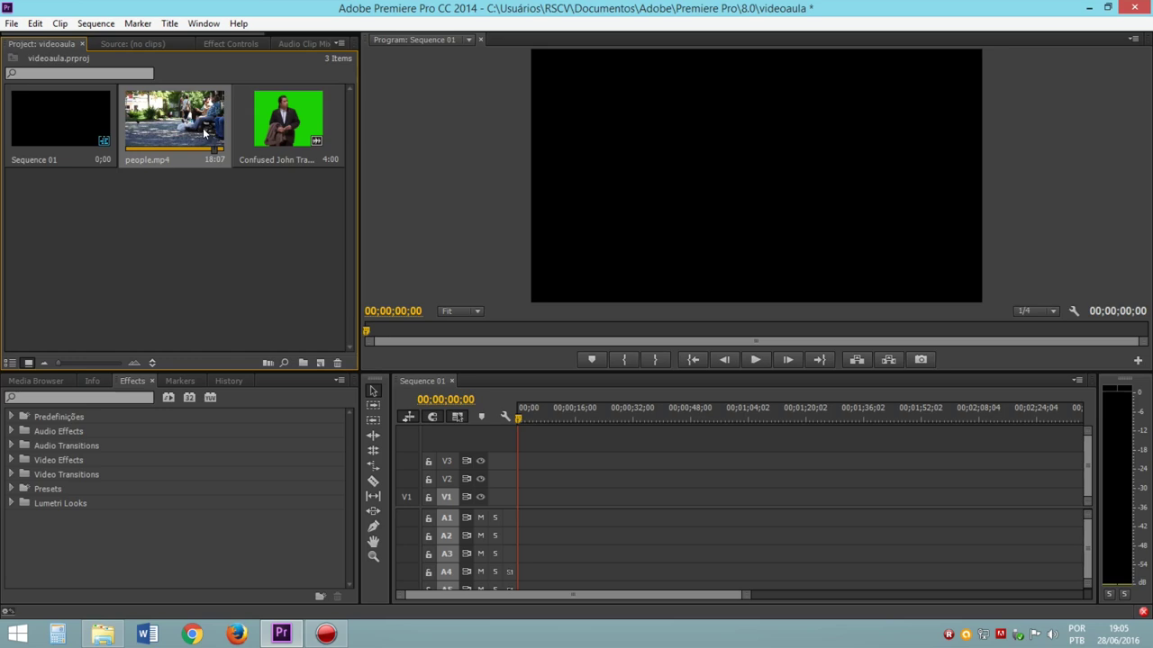
pyautogui.click(264, 243)
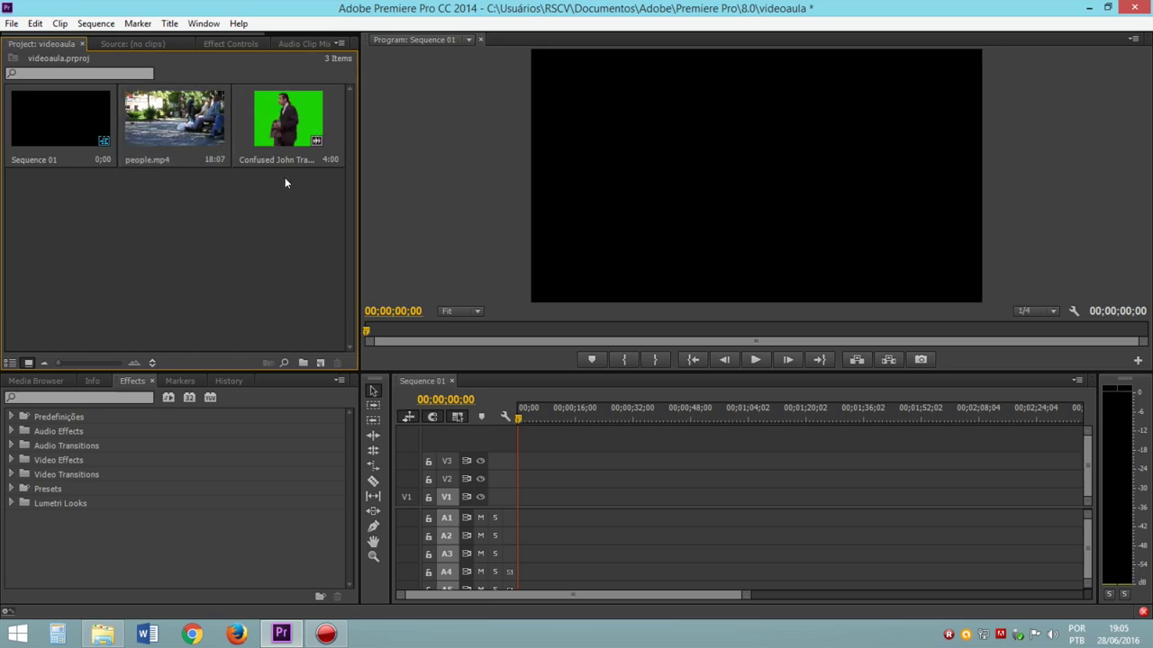
pyautogui.moveTo(171, 135); pyautogui.dragTo(519, 520)
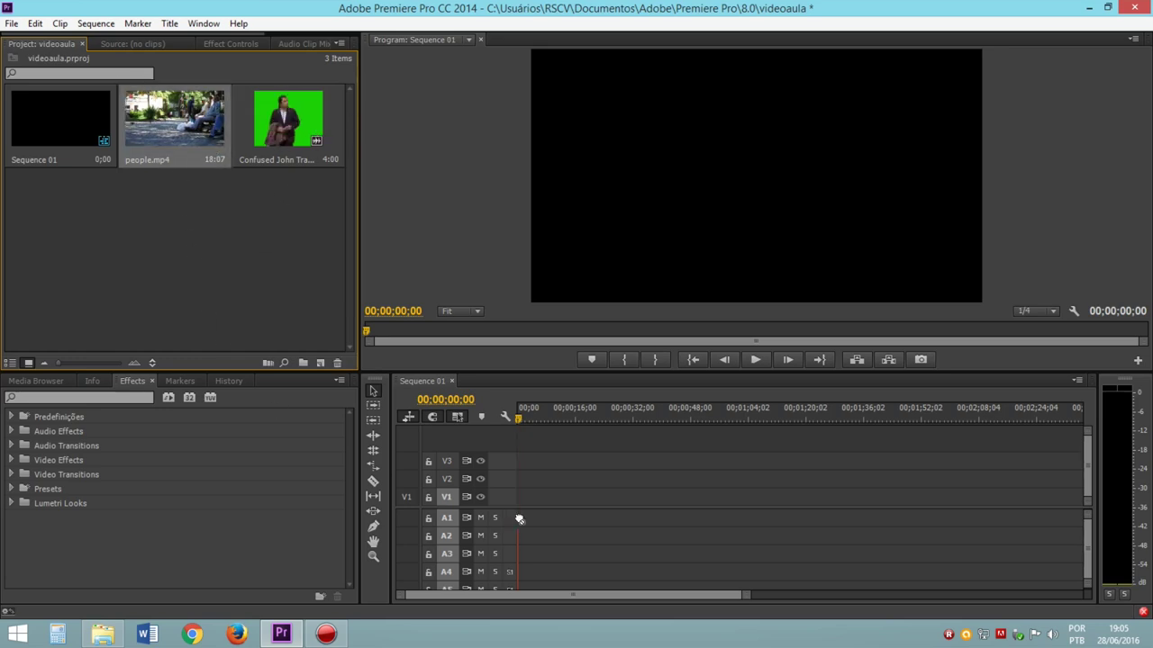
pyautogui.moveTo(520, 519); pyautogui.dragTo(506, 492)
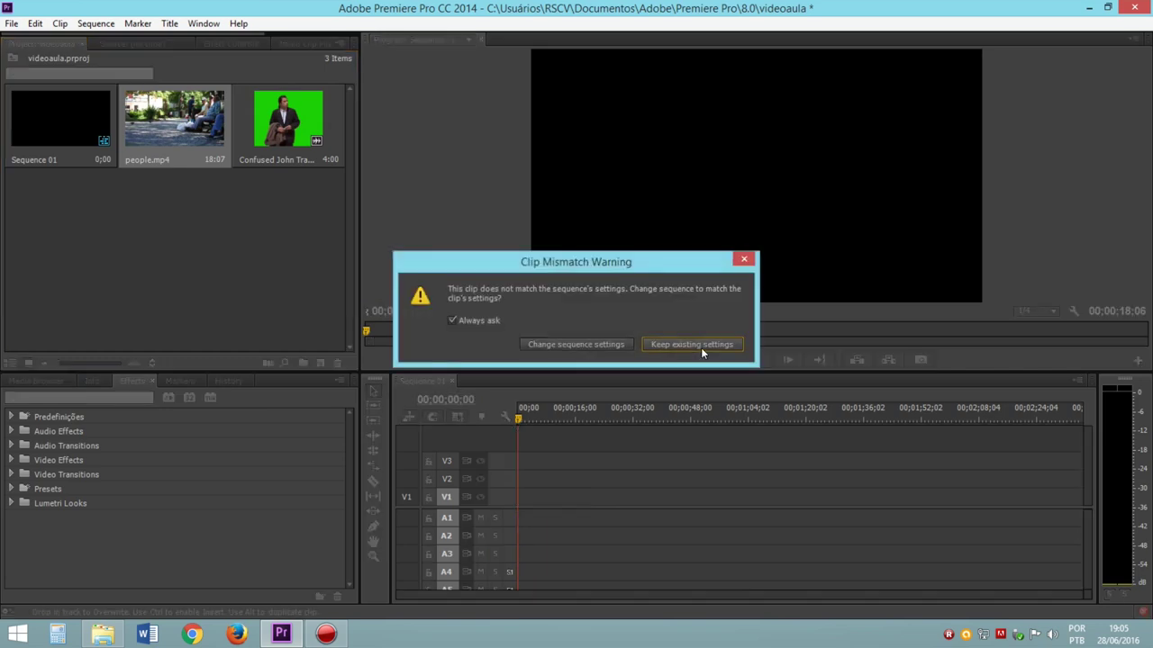
pyautogui.click(701, 350)
pyautogui.moveTo(516, 418)
pyautogui.mouseDown()
pyautogui.moveTo(532, 423)
pyautogui.moveTo(509, 425)
pyautogui.mouseUp()
pyautogui.click(234, 287)
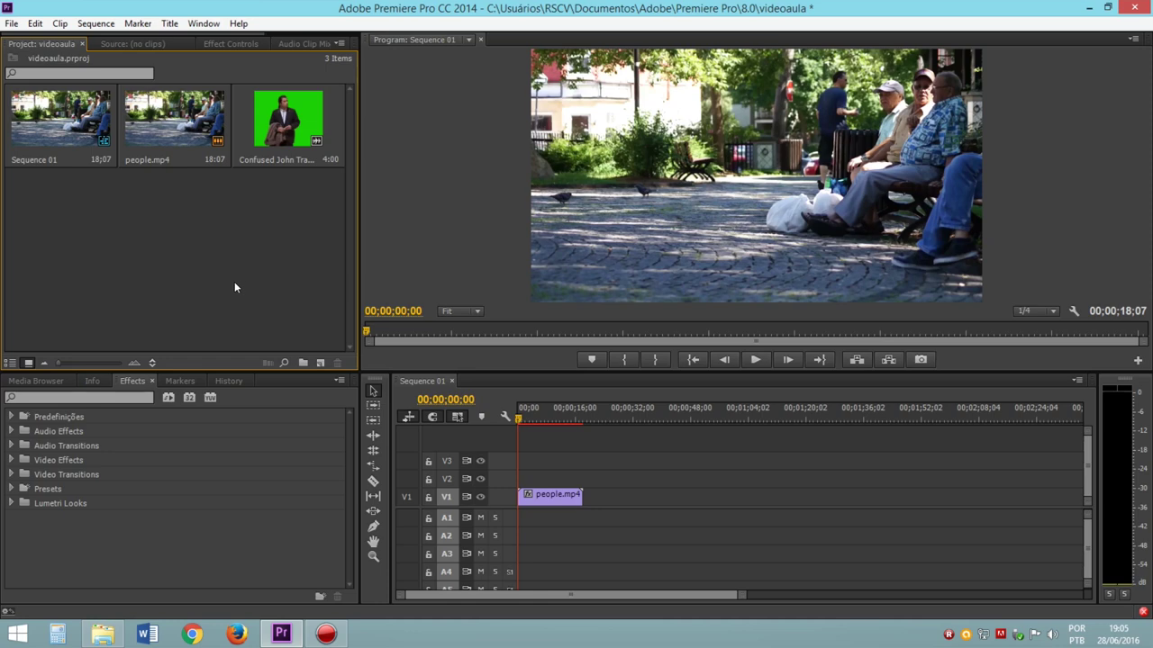
# - Layer the green-screen clip on V2 at the sequence start and select it
pyautogui.moveTo(303, 144); pyautogui.dragTo(528, 492)
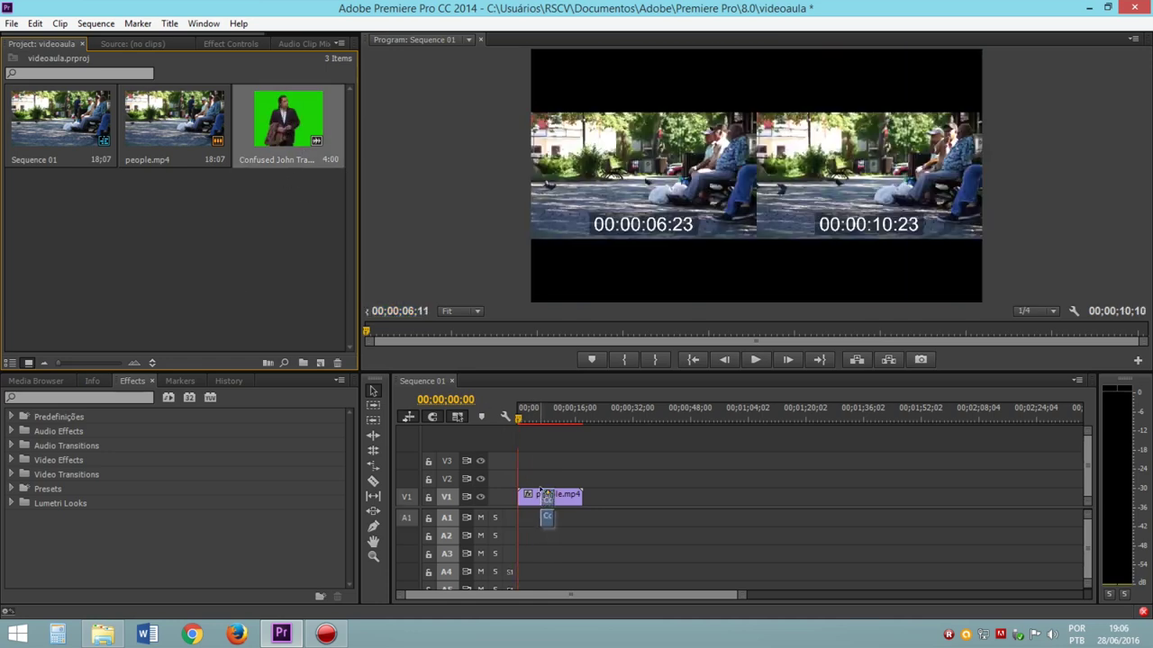
pyautogui.moveTo(528, 492); pyautogui.dragTo(523, 479)
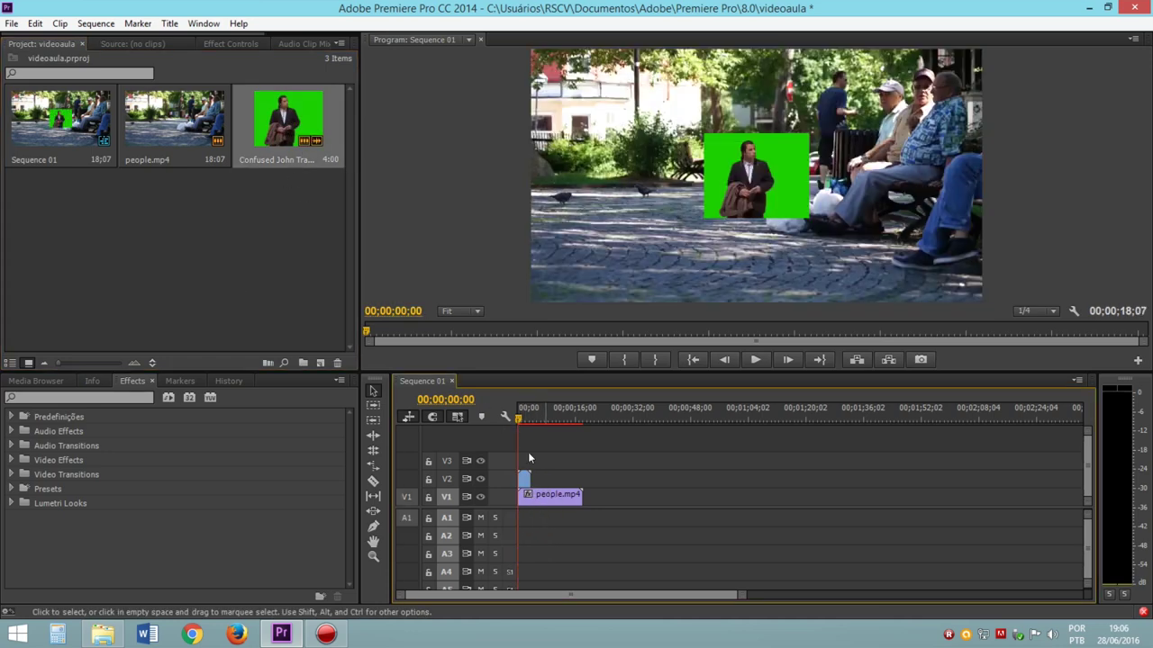
pyautogui.moveTo(524, 416); pyautogui.dragTo(520, 418)
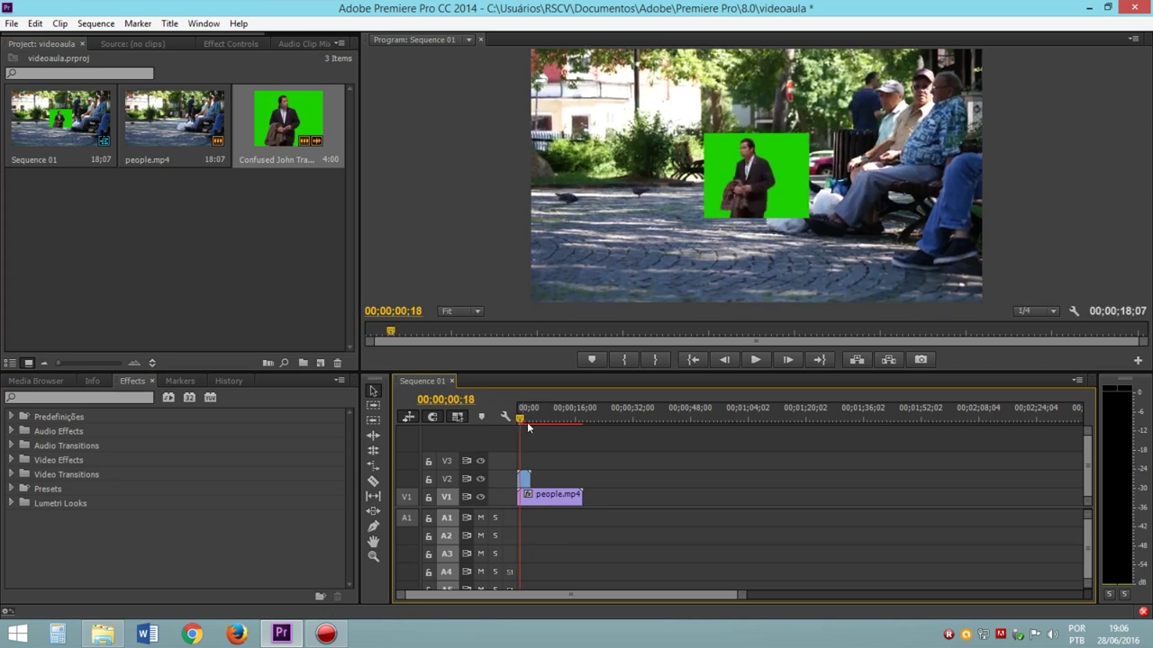
pyautogui.click(523, 478)
# - Enlarge the V2 green-screen clip with its Motion corner handle to cover the park frame
pyautogui.click(236, 44)
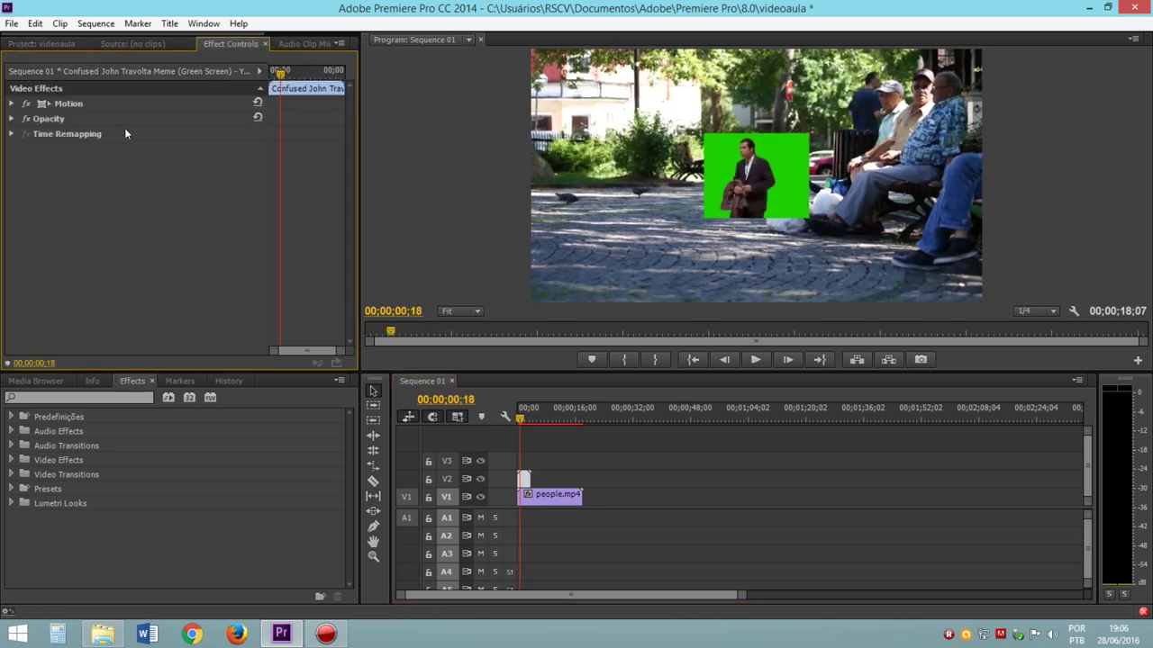
pyautogui.click(69, 103)
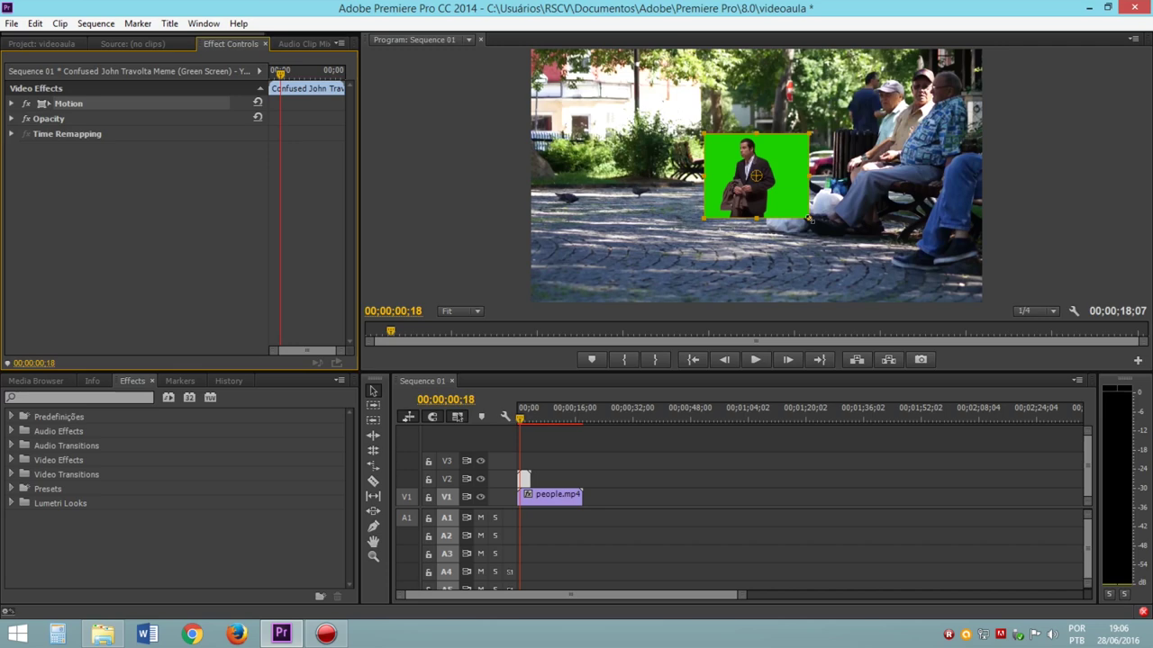
pyautogui.moveTo(820, 232); pyautogui.dragTo(901, 293)
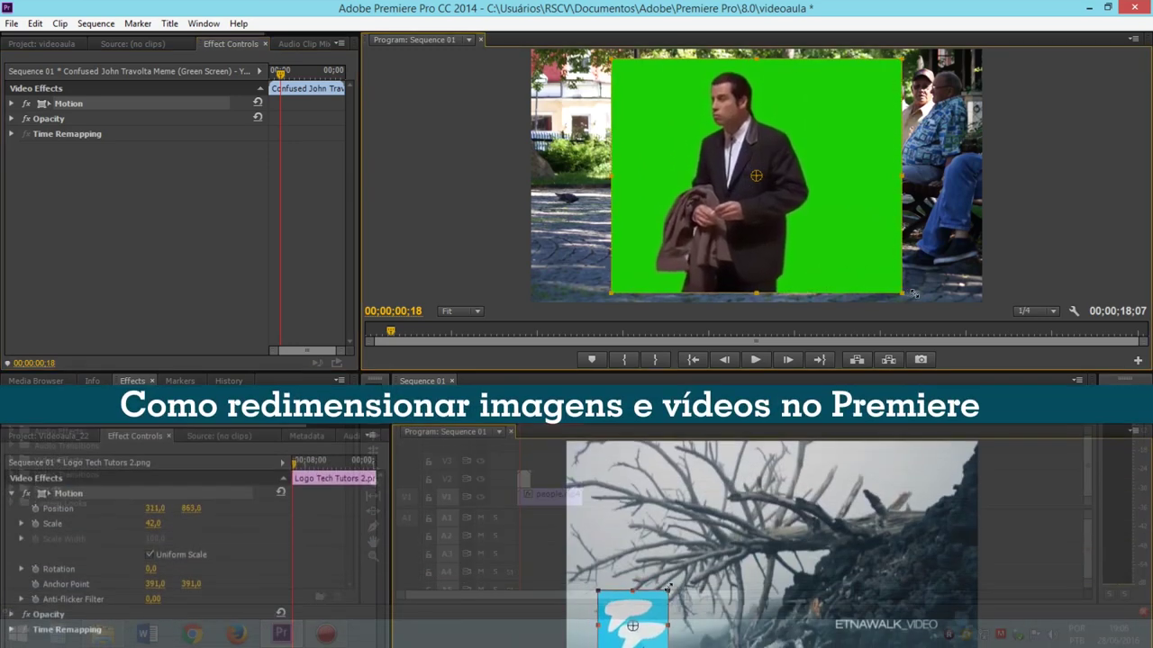
pyautogui.moveTo(915, 292); pyautogui.dragTo(922, 296)
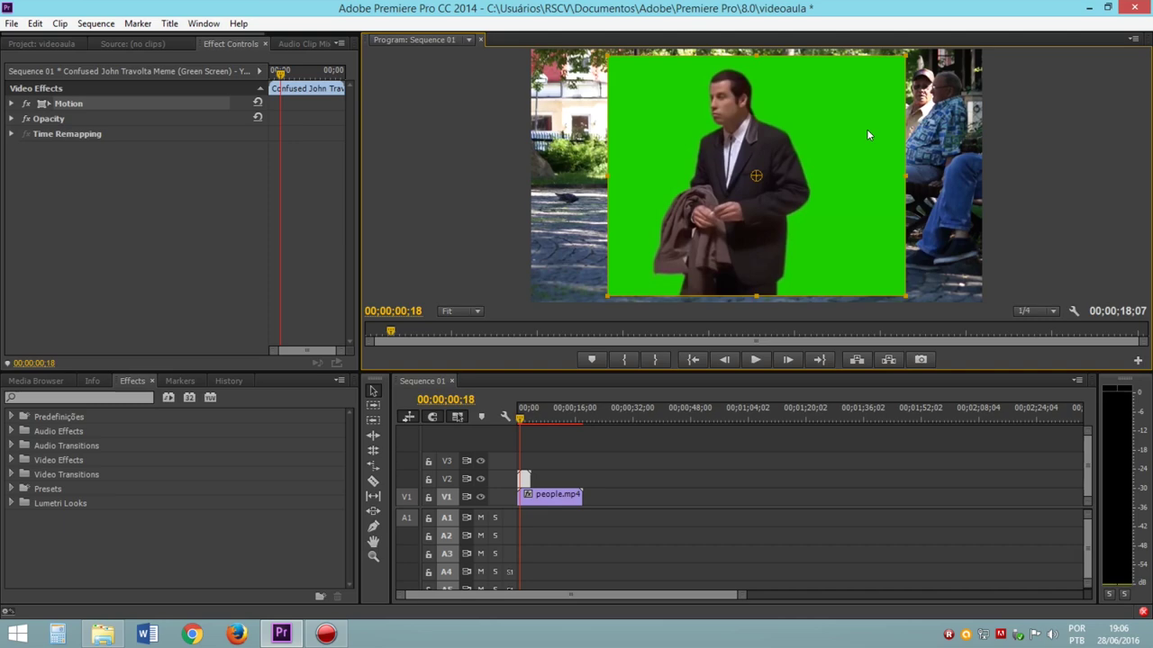
pyautogui.click(535, 461)
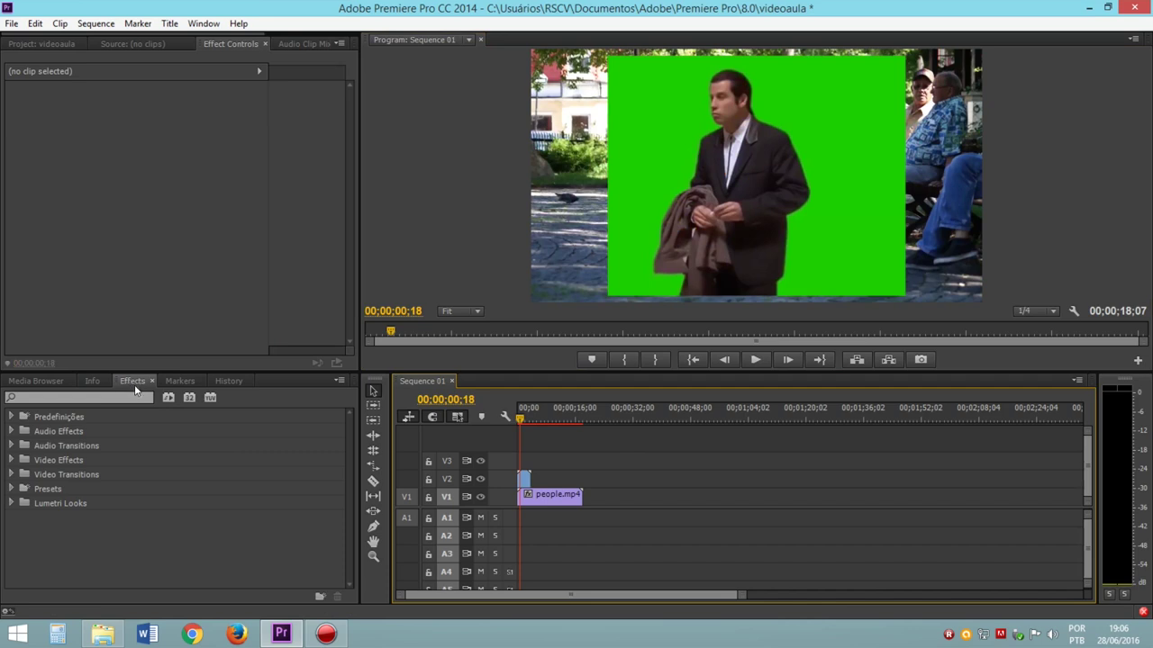
# - Expand the Video Effects category in the Effects panel
pyautogui.click(204, 24)
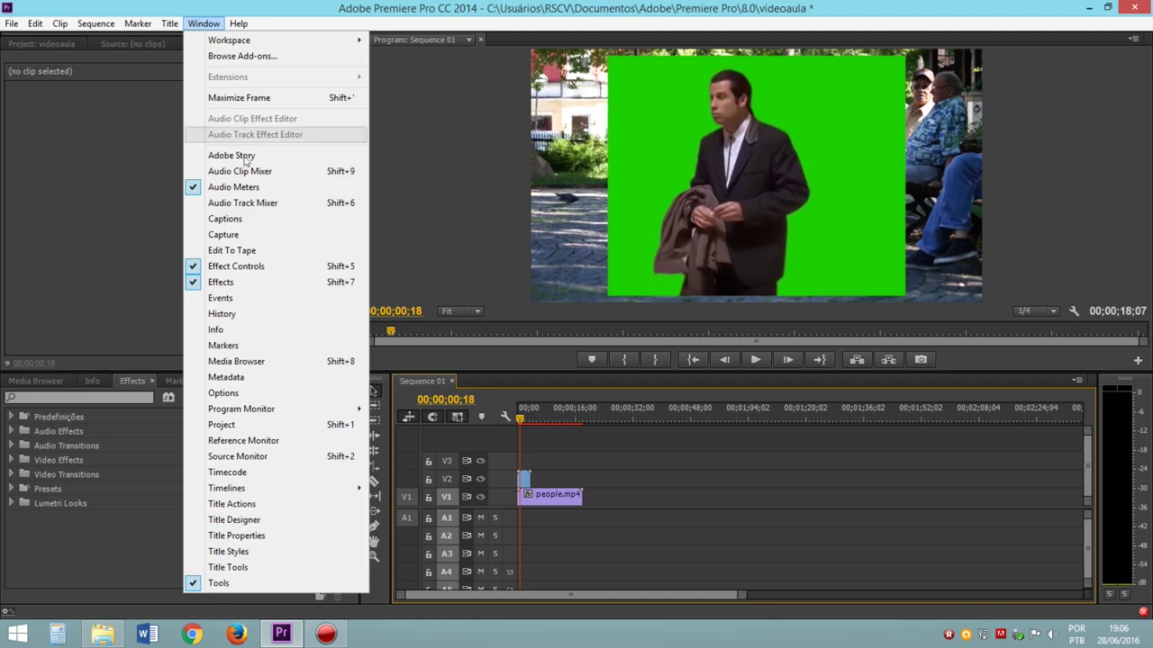
pyautogui.click(72, 419)
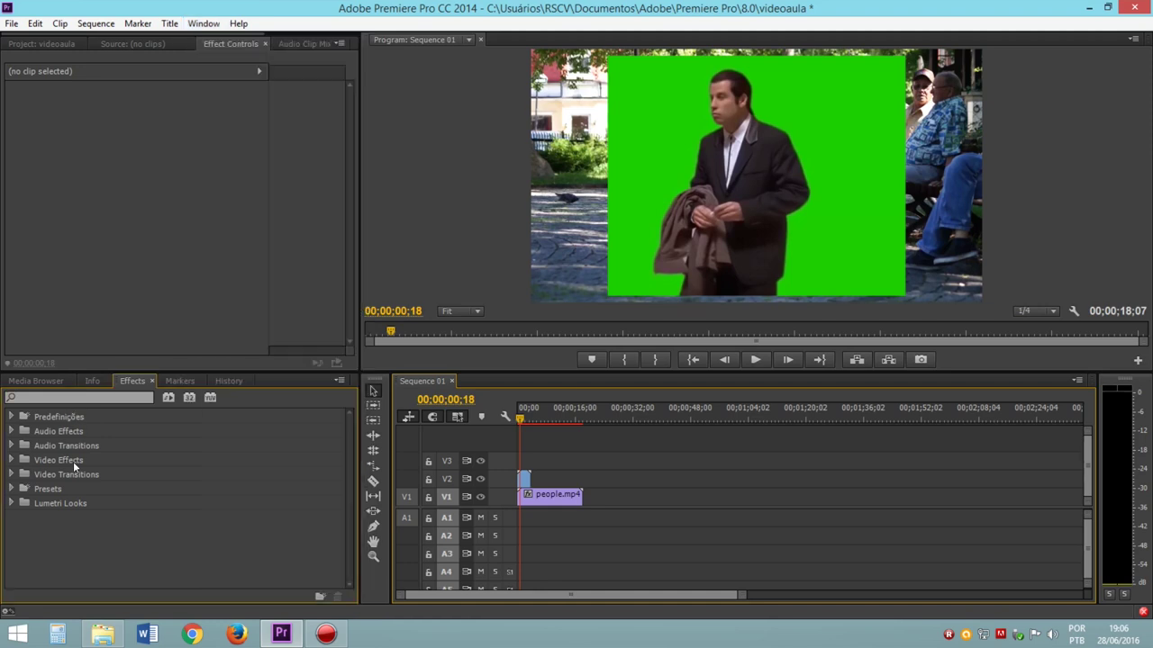
pyautogui.click(10, 460)
pyautogui.scroll(-1, 85, 510)
pyautogui.scroll(-1, 84, 509)
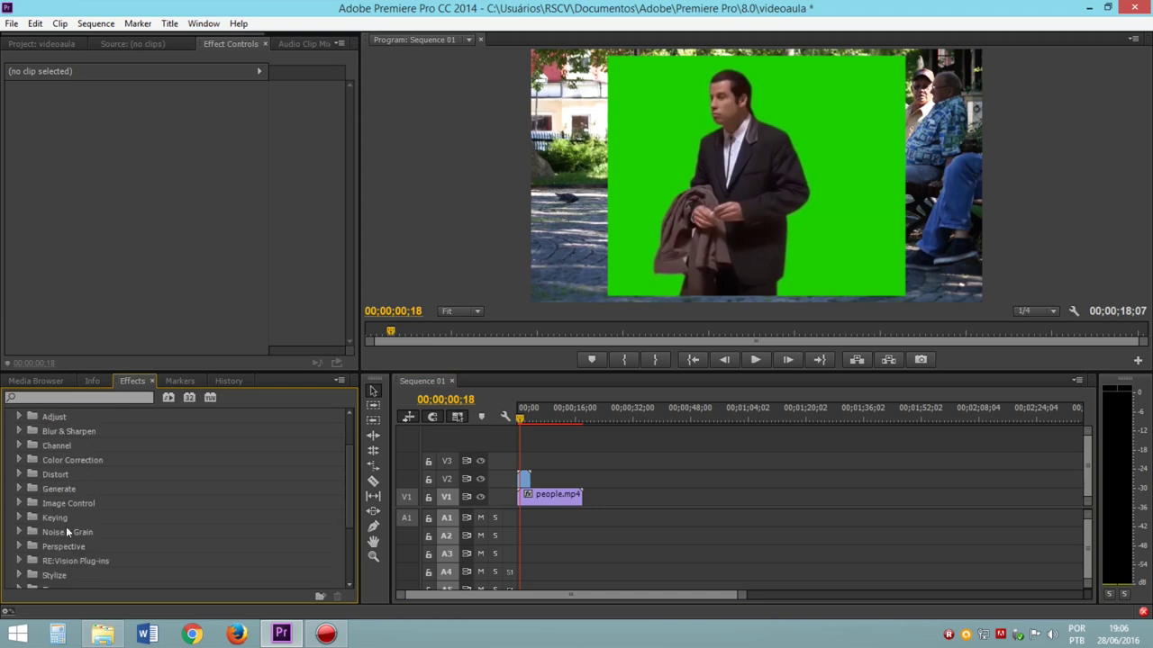
# - Drag Ultra Key from the Keying group onto the green-screen clip on V2
pyautogui.click(19, 517)
pyautogui.scroll(-1, 64, 510)
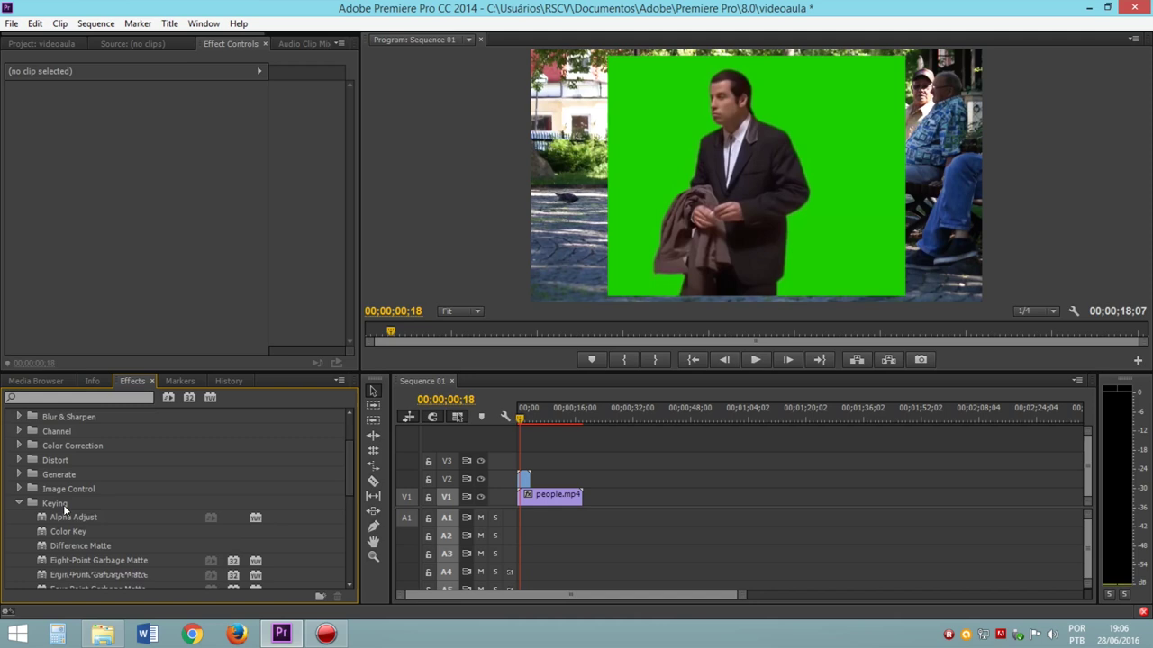
pyautogui.scroll(-1, 63, 504)
pyautogui.scroll(-1, 72, 504)
pyautogui.scroll(-1, 70, 497)
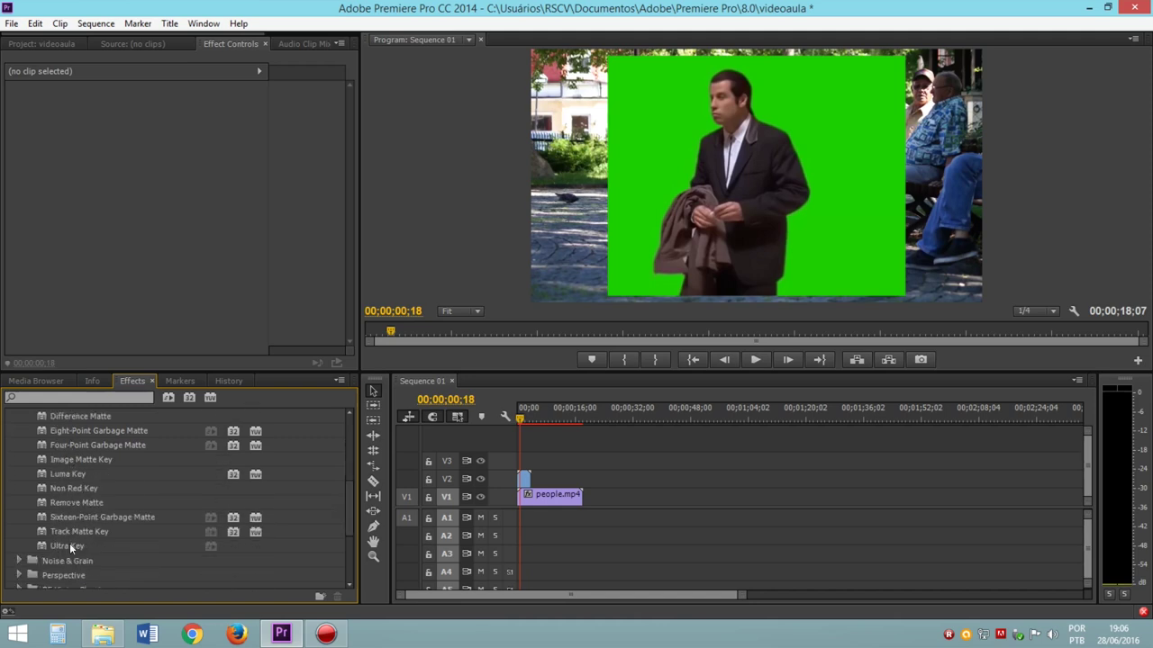
pyautogui.scroll(1, 106, 504)
pyautogui.scroll(1, 116, 508)
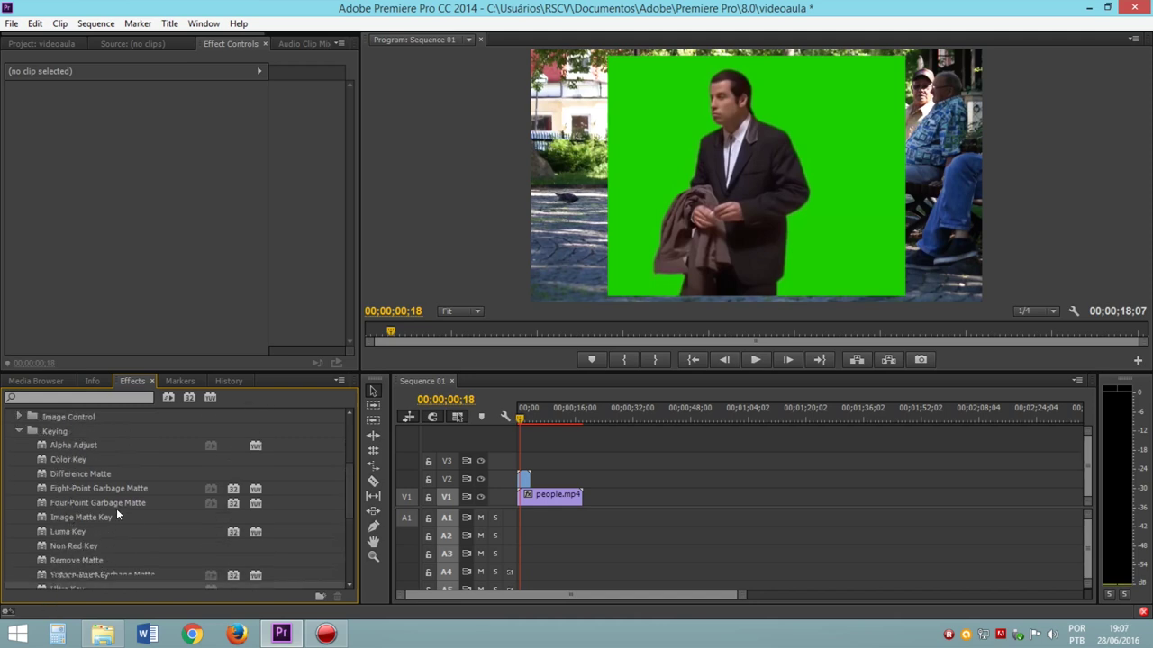
pyautogui.scroll(-2, 101, 527)
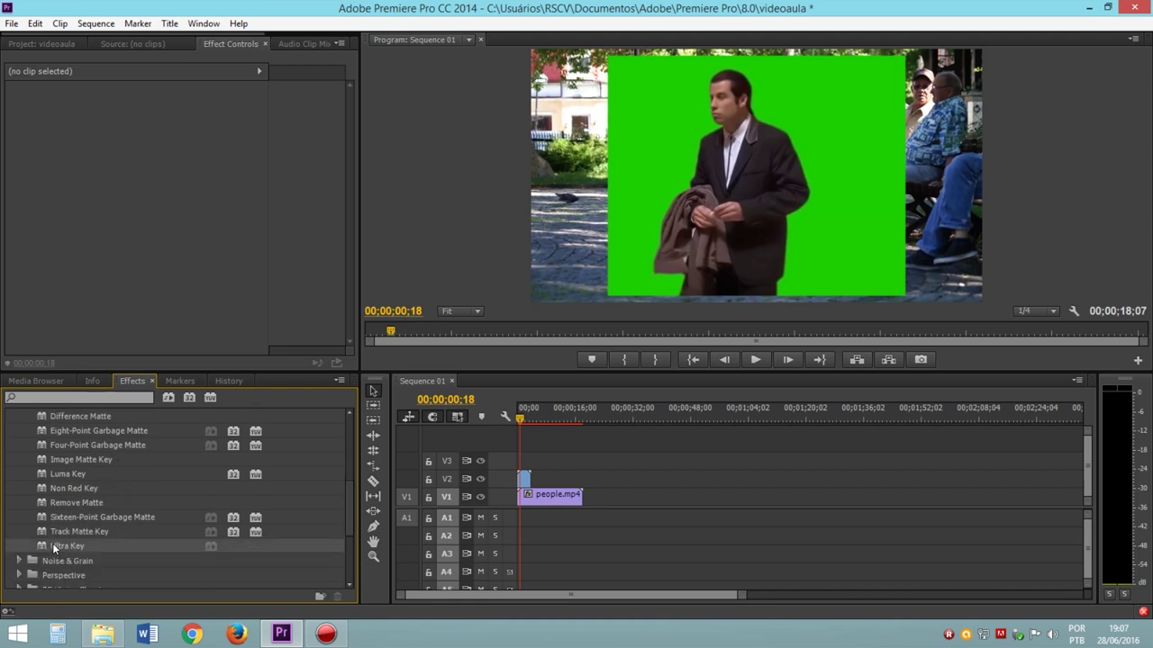
pyautogui.moveTo(51, 544); pyautogui.dragTo(520, 475)
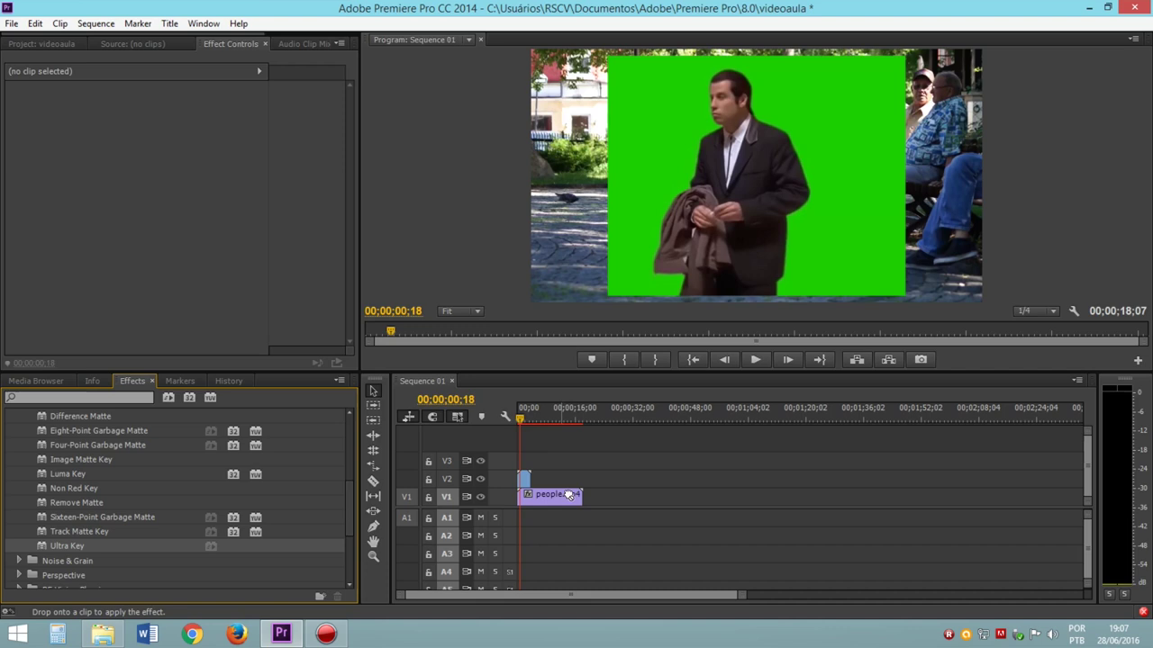
pyautogui.moveTo(520, 476); pyautogui.dragTo(523, 478)
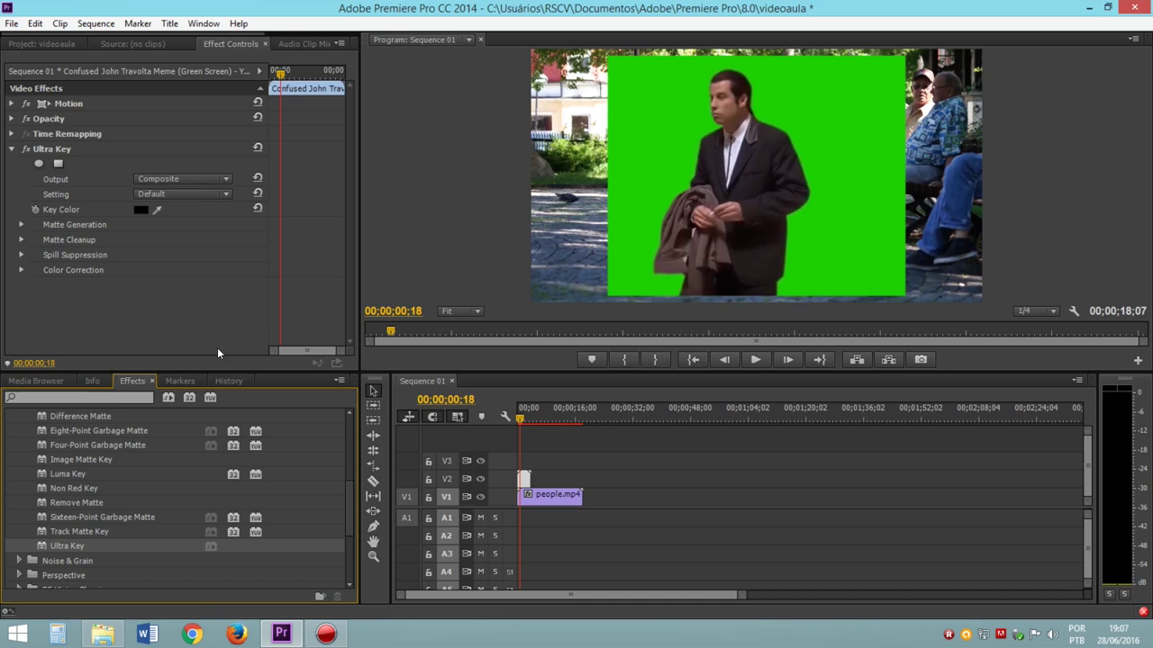
# - Sample the green background with Ultra Key's Key Color eyedropper to remove it
pyautogui.click(156, 208)
pyautogui.click(664, 119)
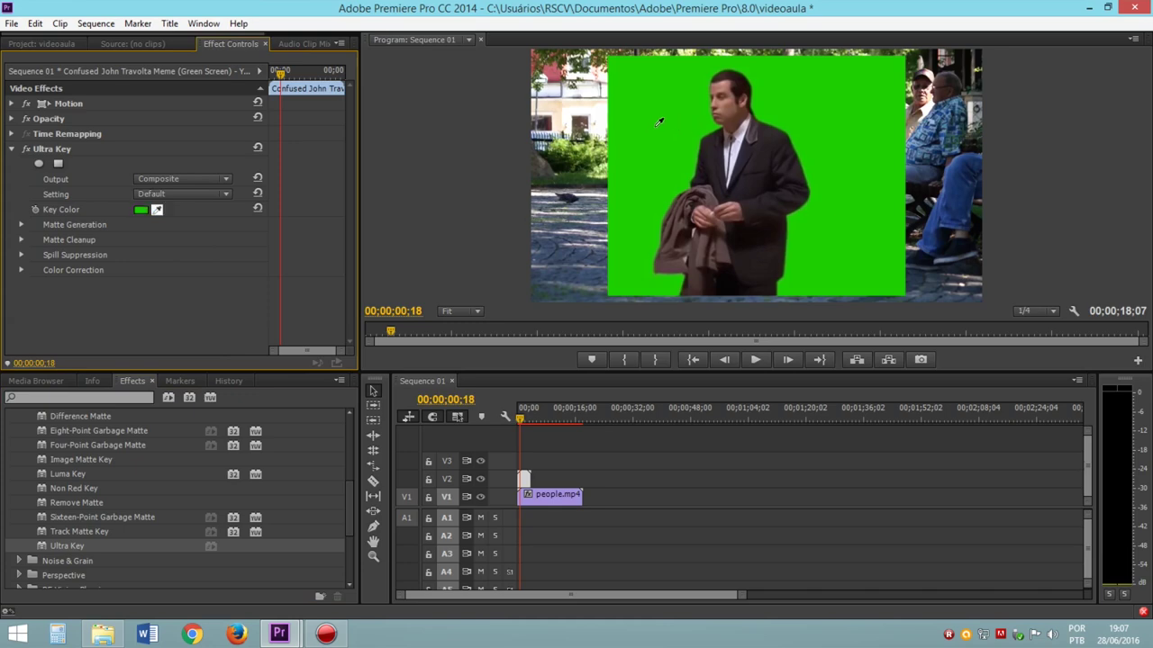
pyautogui.click(650, 127)
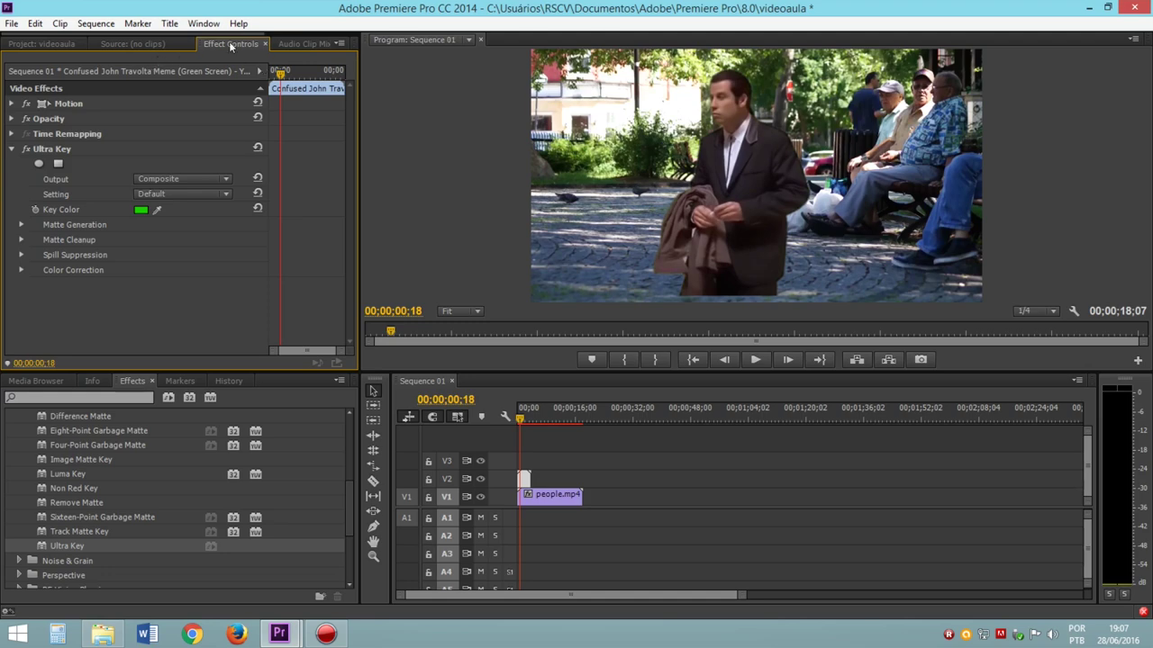
pyautogui.click(277, 44)
# - Move the keyed man left and shrink him using the Motion handles
pyautogui.click(164, 45)
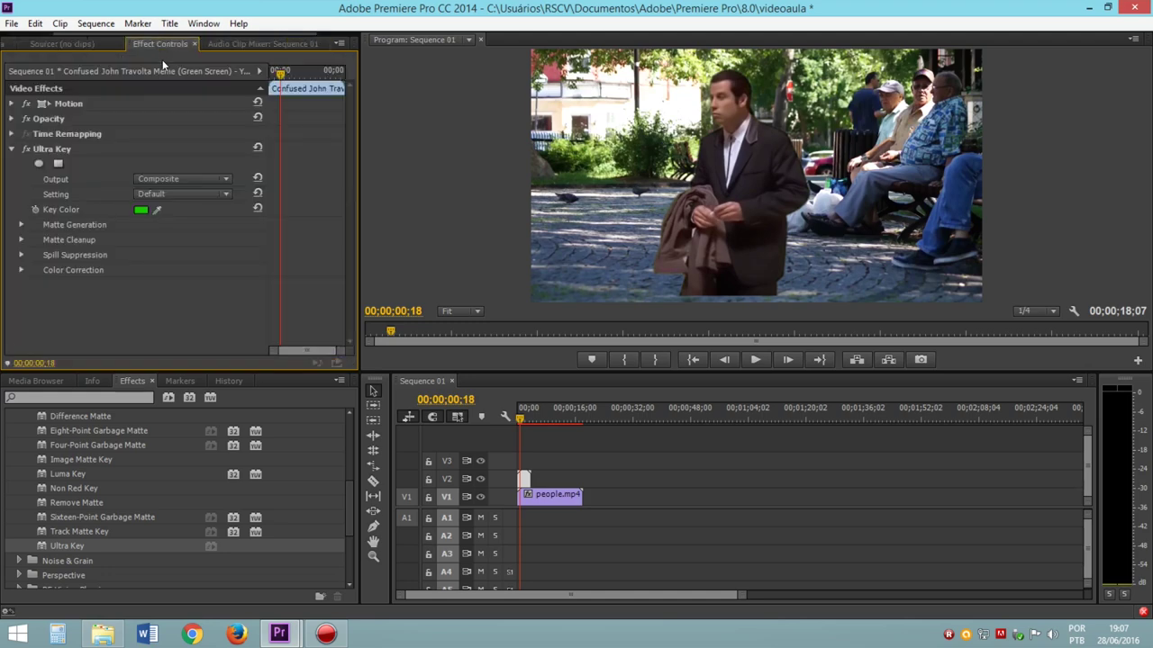
pyautogui.click(69, 106)
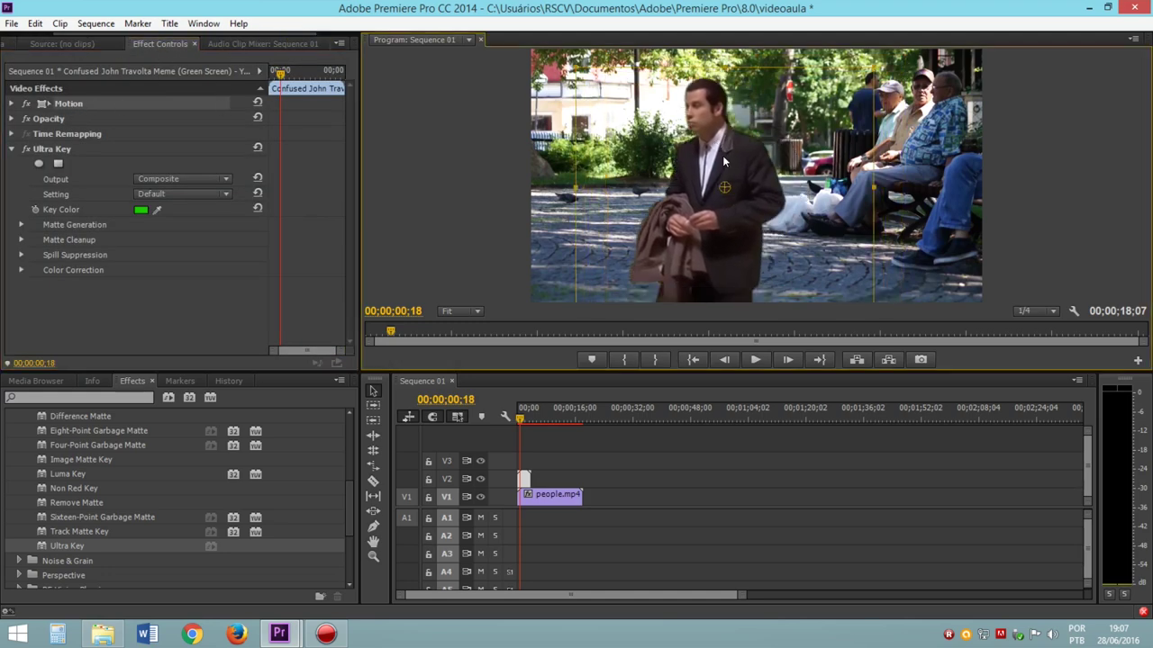
pyautogui.moveTo(721, 156); pyautogui.dragTo(672, 164)
pyautogui.moveTo(827, 79); pyautogui.dragTo(732, 158)
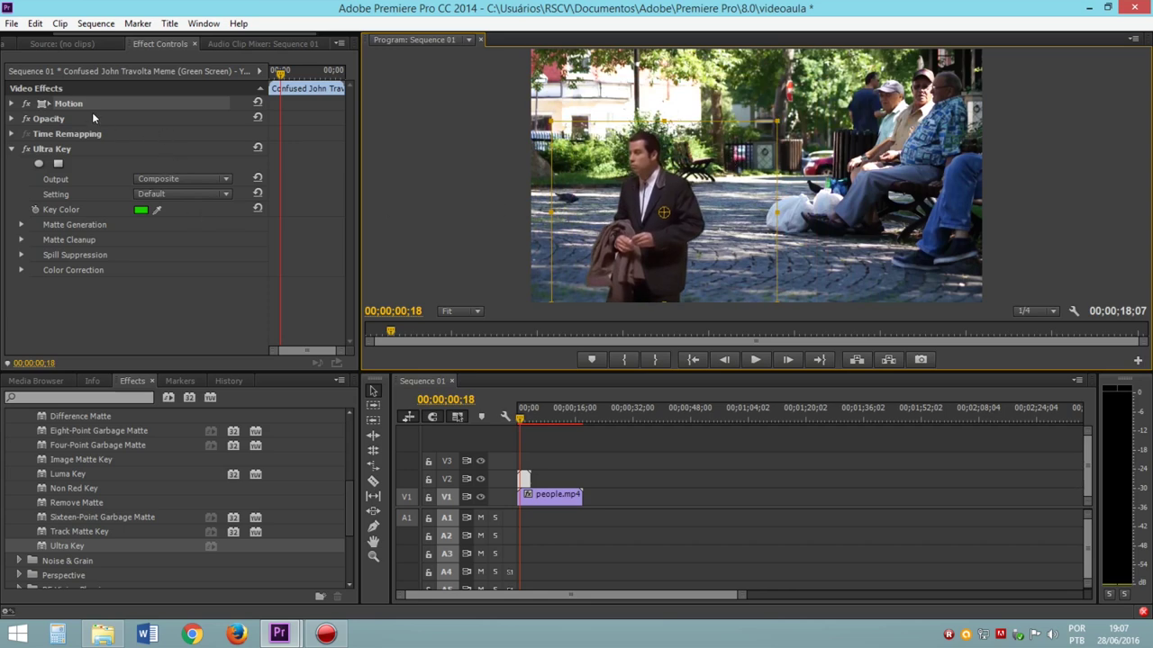
pyautogui.click(158, 284)
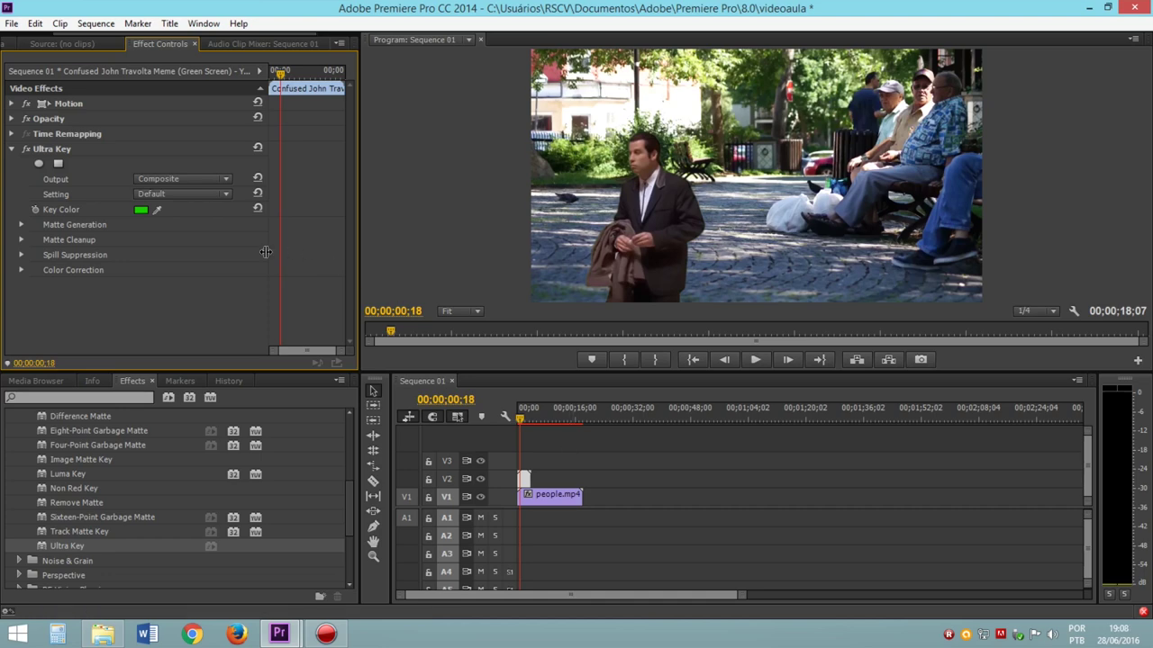
pyautogui.click(21, 225)
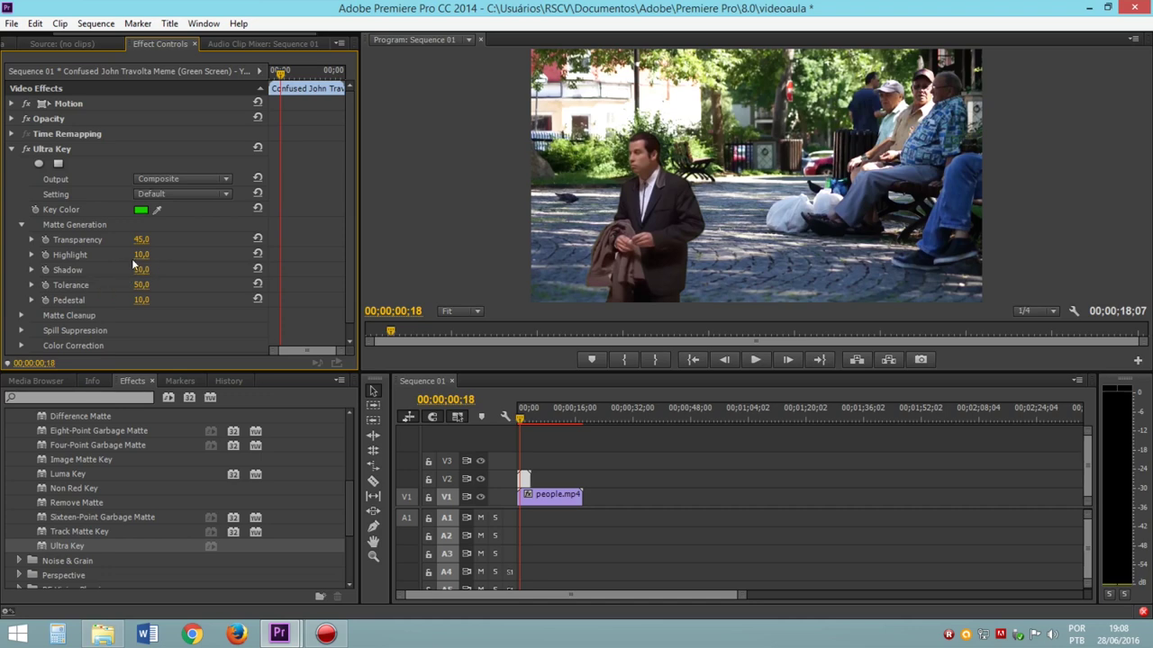
# - Expand Ultra Key's Matte Cleanup, Spill Suppression and Color Correction groups
pyautogui.scroll(-1, 15, 306)
pyautogui.click(21, 302)
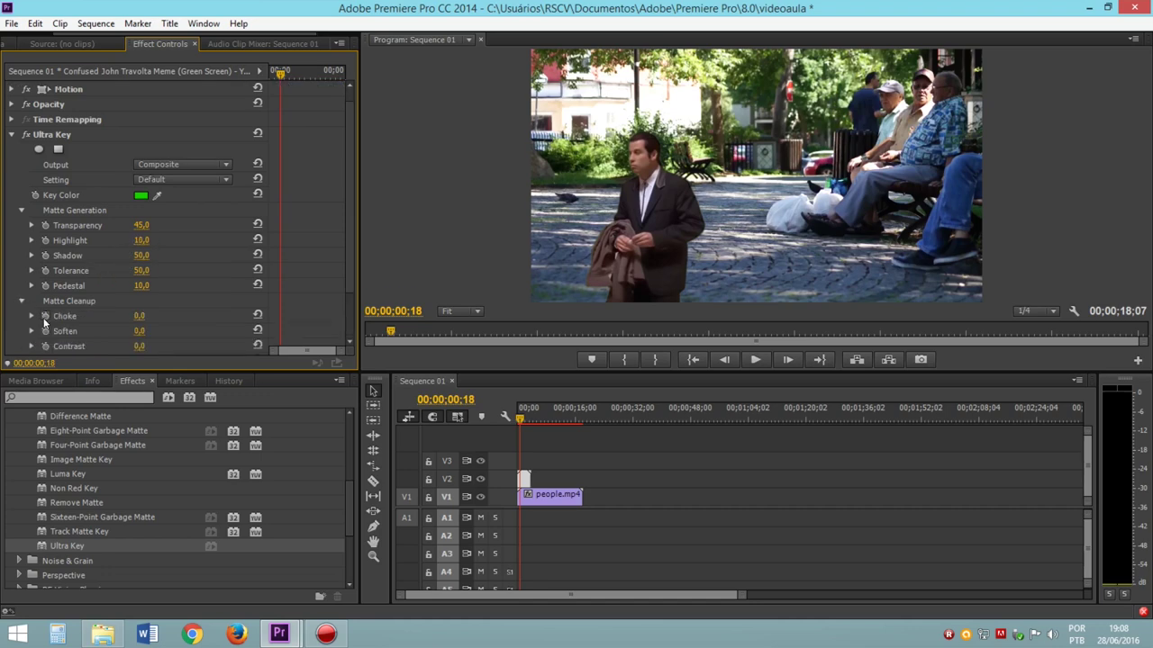
pyautogui.scroll(-3, 22, 316)
pyautogui.click(22, 320)
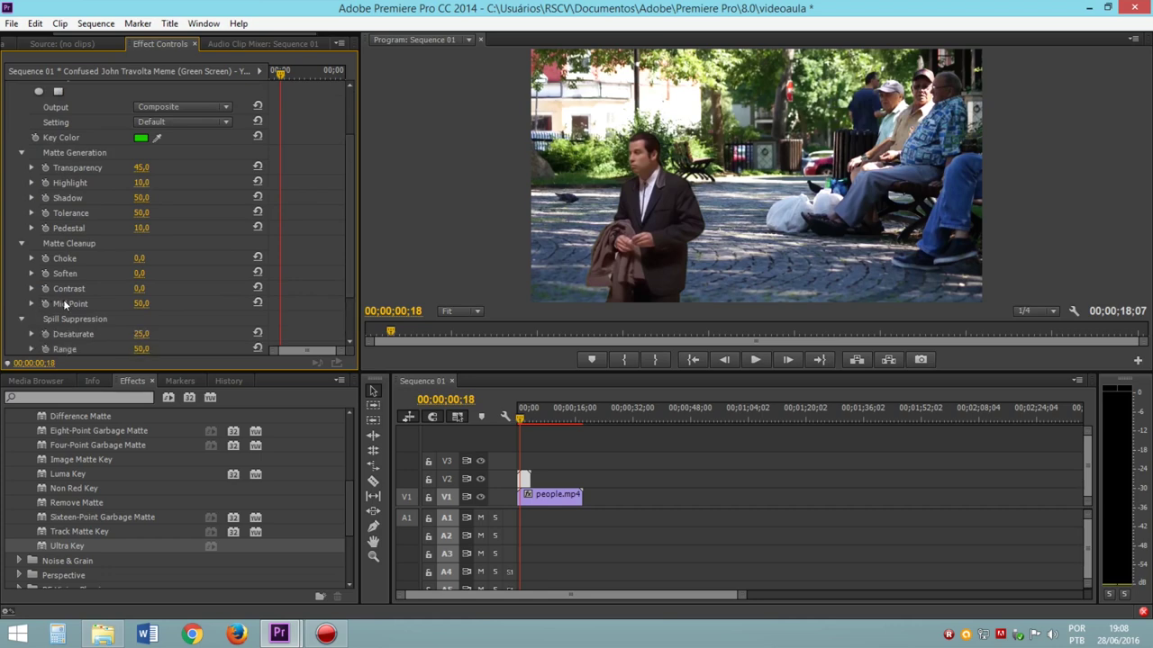
pyautogui.scroll(-3, 54, 313)
pyautogui.scroll(-2, 58, 312)
pyautogui.click(21, 332)
pyautogui.scroll(-3, 68, 329)
# - Try Saturation 62, then undo to keep Saturation at 100
pyautogui.moveTo(142, 300)
pyautogui.mouseDown()
pyautogui.moveTo(90, 301)
pyautogui.moveTo(180, 316)
pyautogui.moveTo(90, 331)
pyautogui.mouseUp()
pyautogui.hotkey('ctrl', 'z')
pyautogui.hotkey('ctrl', 'z')
pyautogui.hotkey('ctrl', 'z')
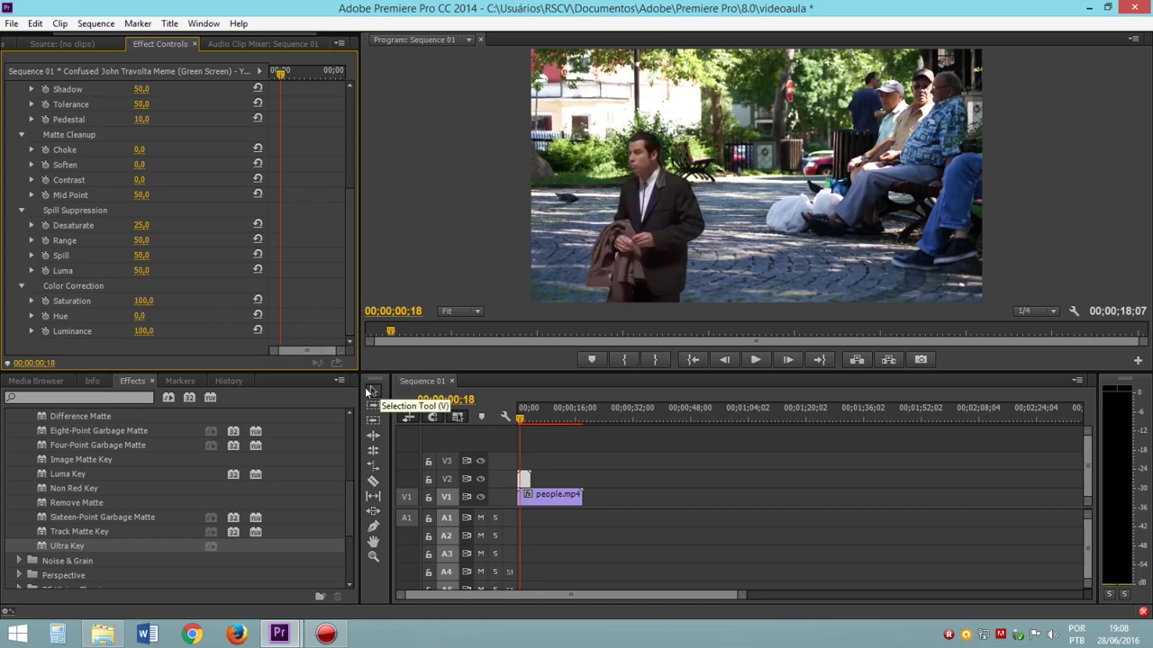
pyautogui.scroll(2, 224, 189)
pyautogui.scroll(3, 259, 143)
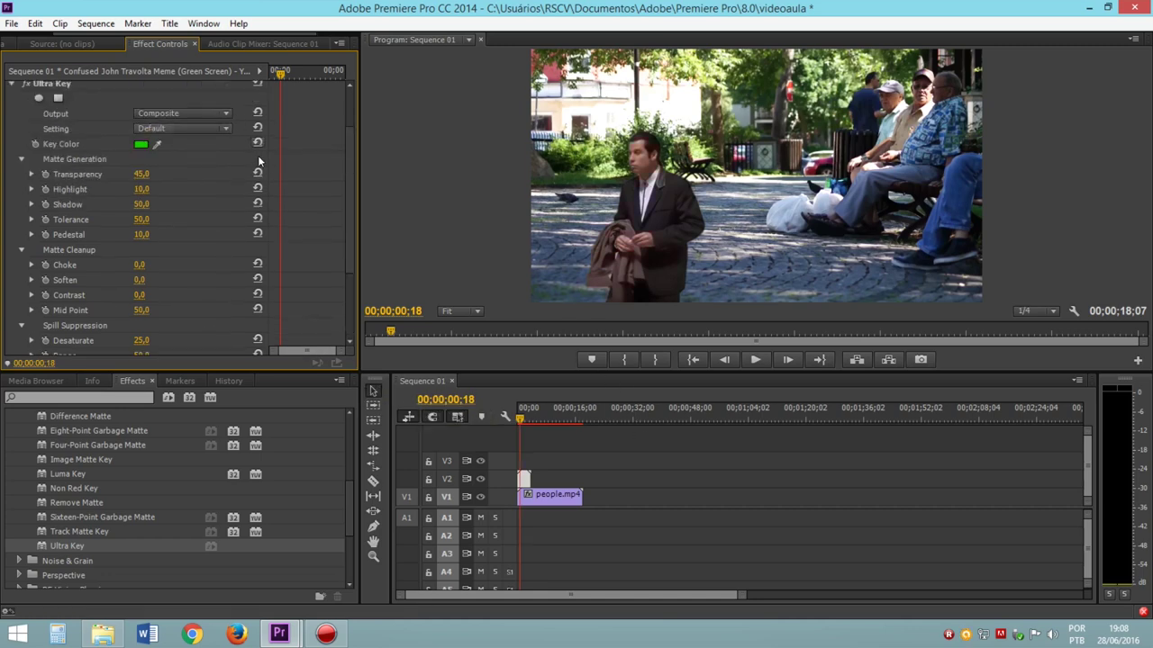
pyautogui.scroll(1, 180, 126)
pyautogui.click(85, 104)
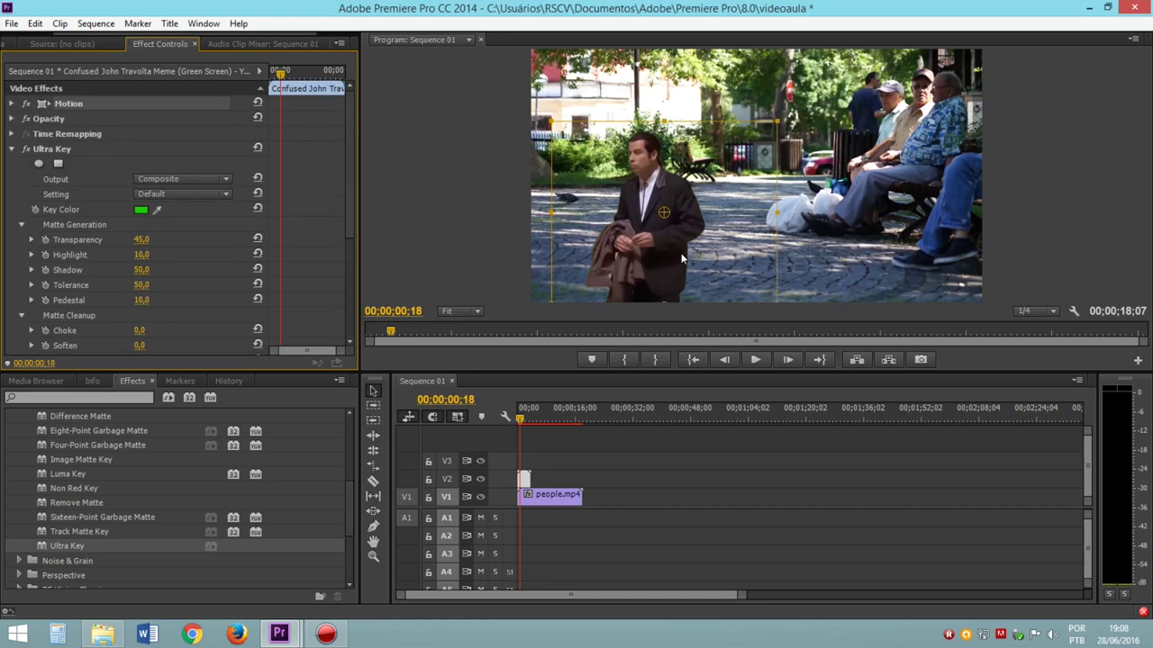
# - Enlarge the man slightly, set him on the pavement left of the benches, and preview briefly
pyautogui.moveTo(679, 249); pyautogui.dragTo(708, 193)
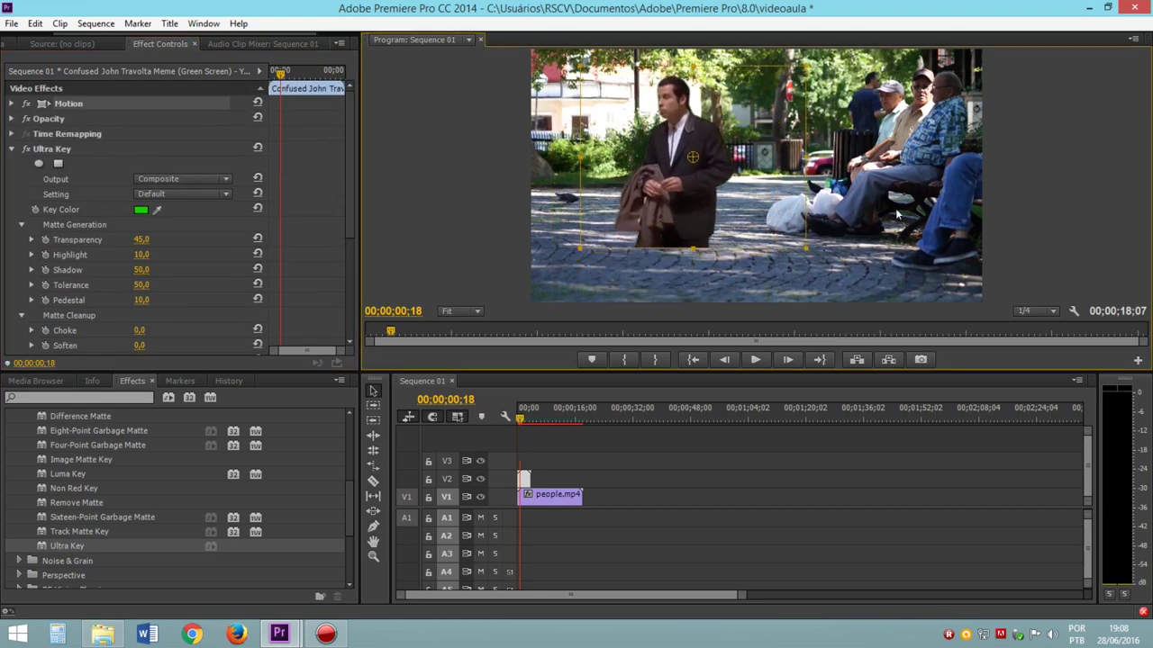
pyautogui.moveTo(805, 249); pyautogui.dragTo(837, 258)
pyautogui.moveTo(735, 227); pyautogui.dragTo(729, 277)
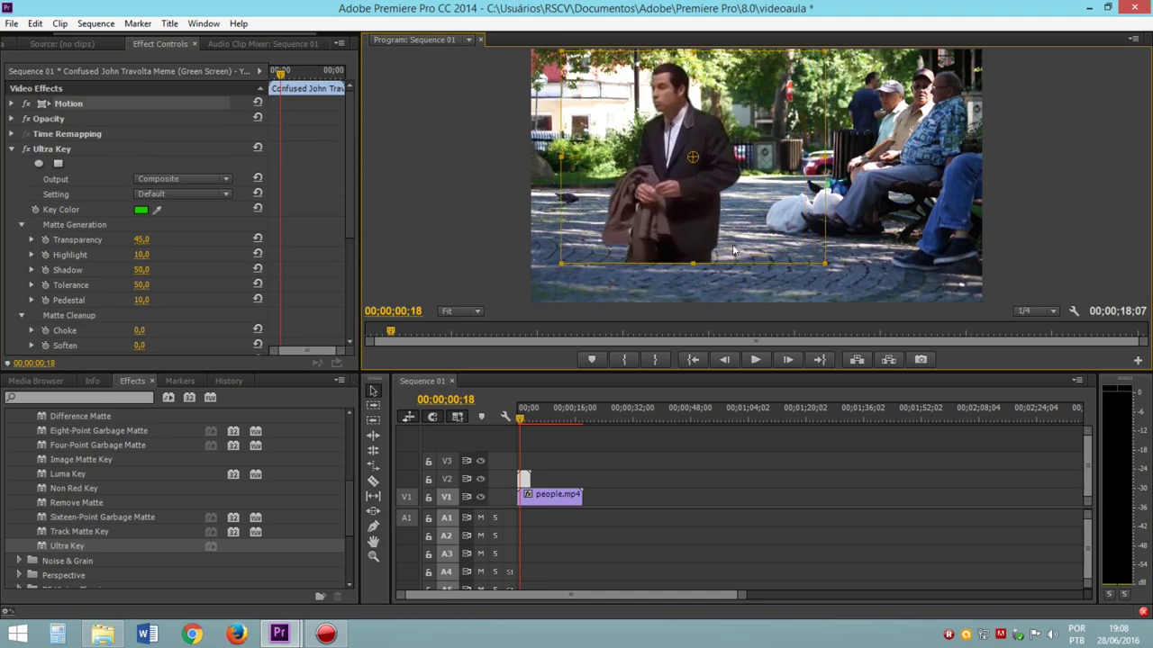
pyautogui.click(757, 360)
pyautogui.click(756, 360)
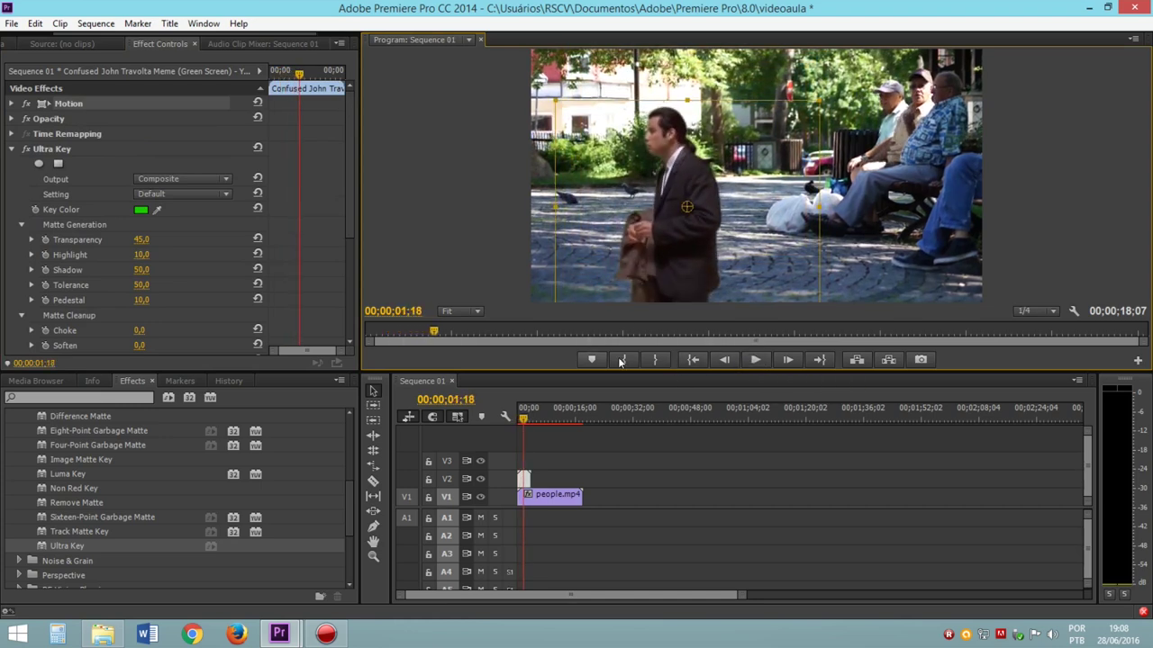
pyautogui.press('Home')
# - Play the composite from the start and stop at 00;00;05;10
pyautogui.click(755, 360)
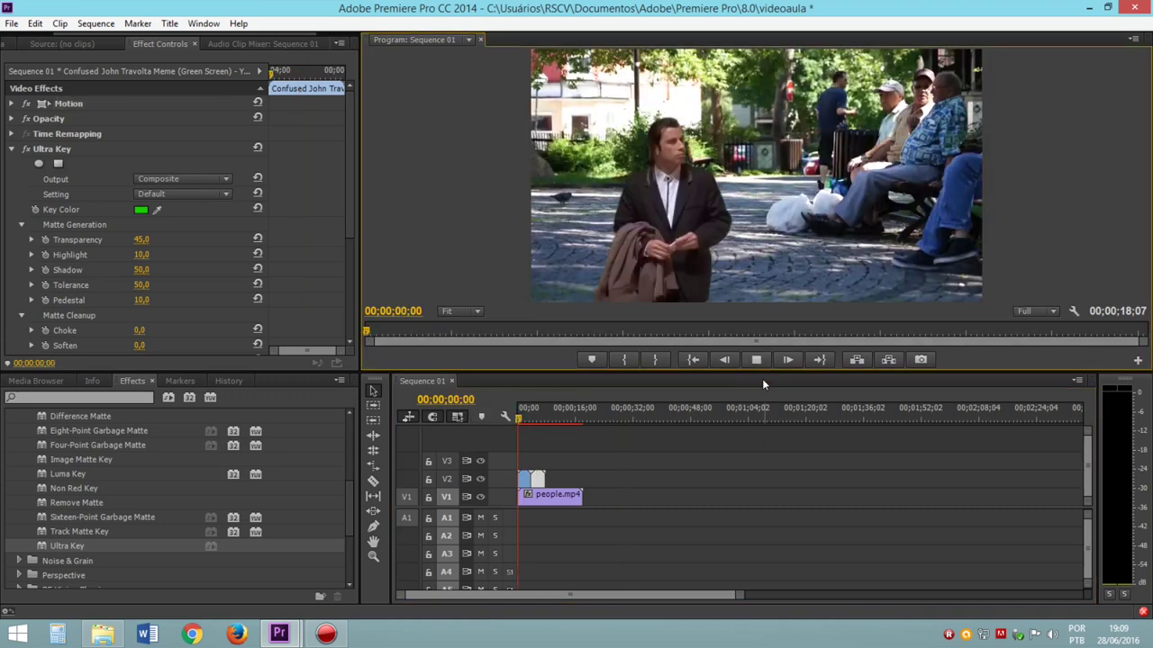
pyautogui.click(776, 464)
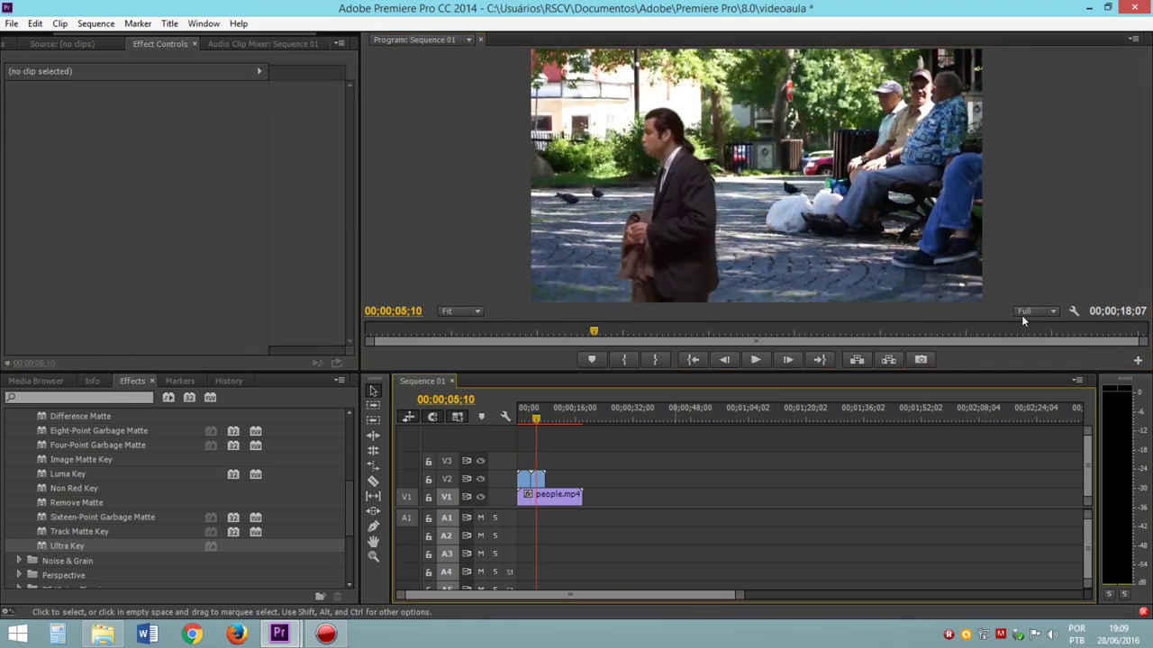